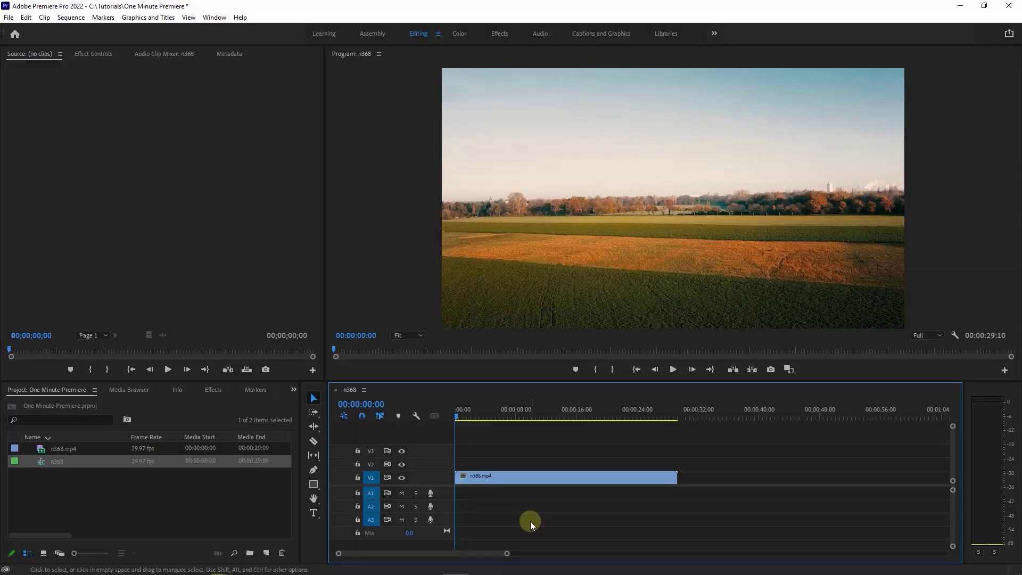
# - Scrub the n368 sequence playhead back to 00:00:03:28
pyautogui.moveTo(513, 415); pyautogui.dragTo(485, 414)
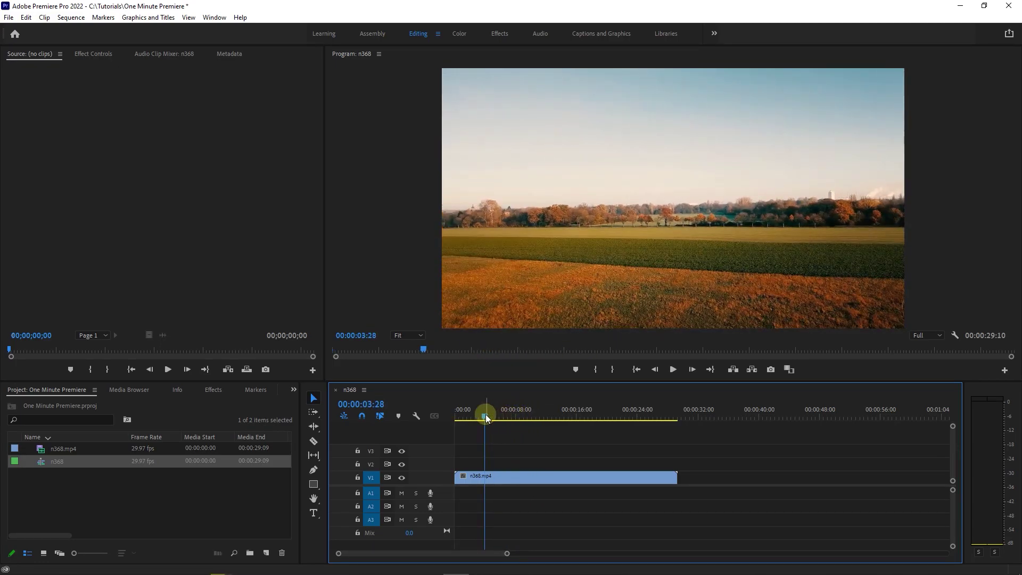
# - Create a new adjustment layer and place it on track V2 above the field clip
pyautogui.click(266, 553)
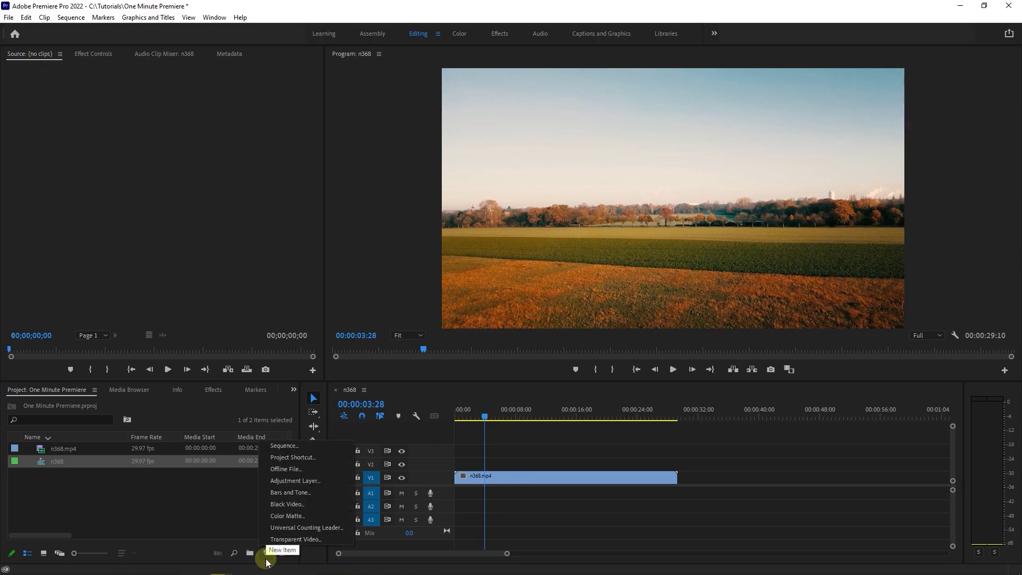
pyautogui.click(302, 480)
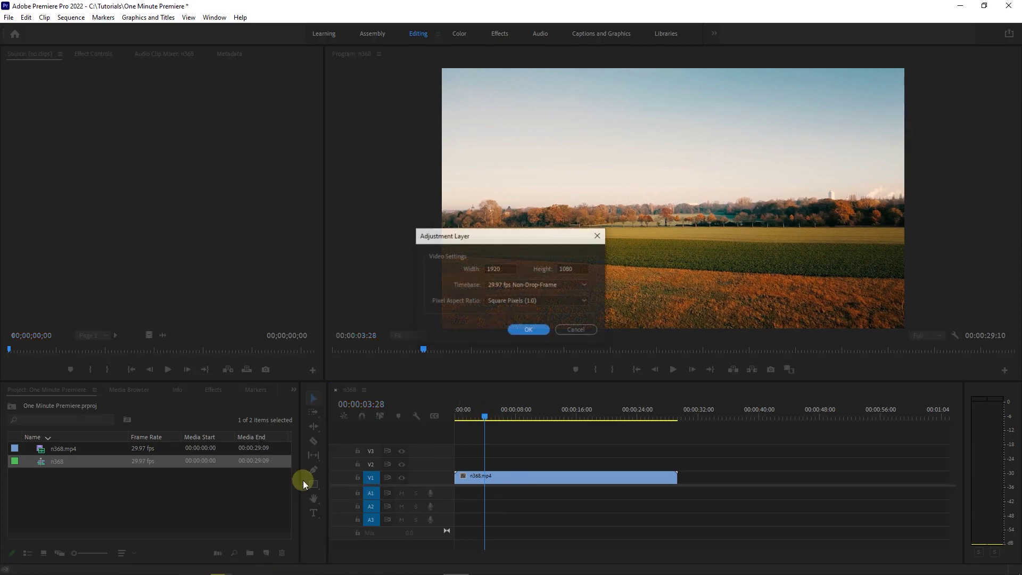
pyautogui.click(537, 331)
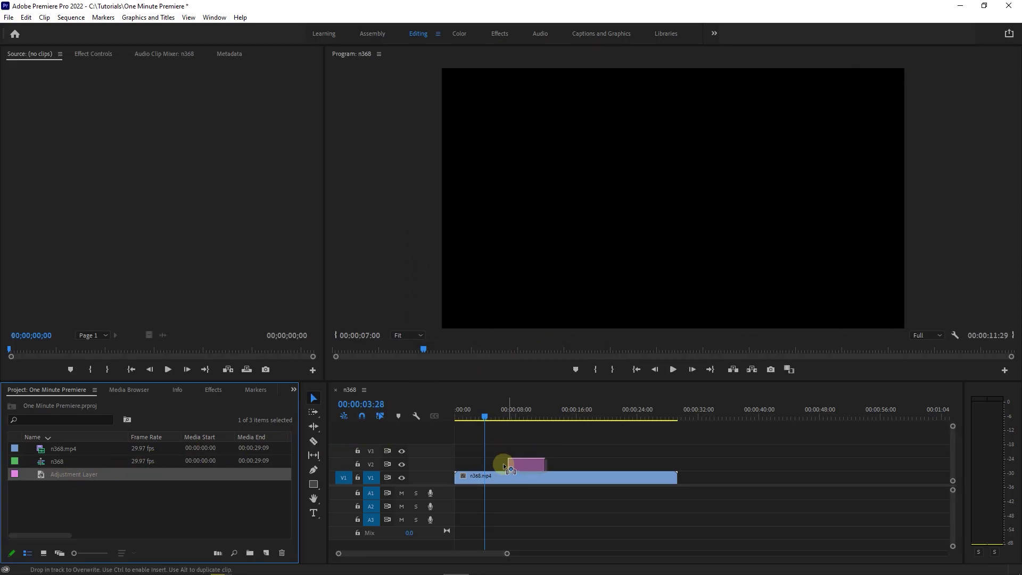
pyautogui.moveTo(66, 479); pyautogui.dragTo(556, 465)
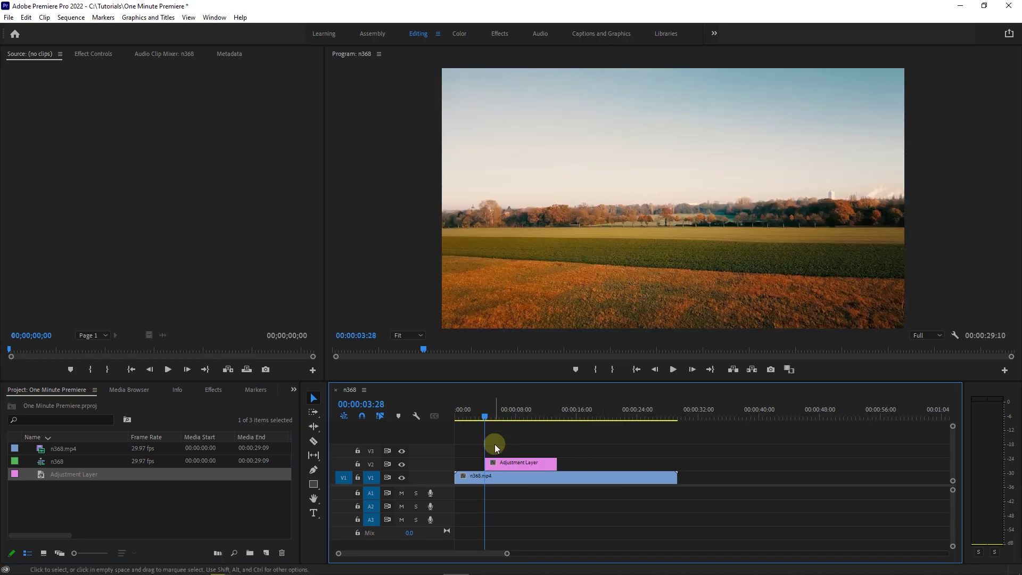
# - Find the Transform effect in Effects and apply it to the adjustment layer
pyautogui.click(216, 390)
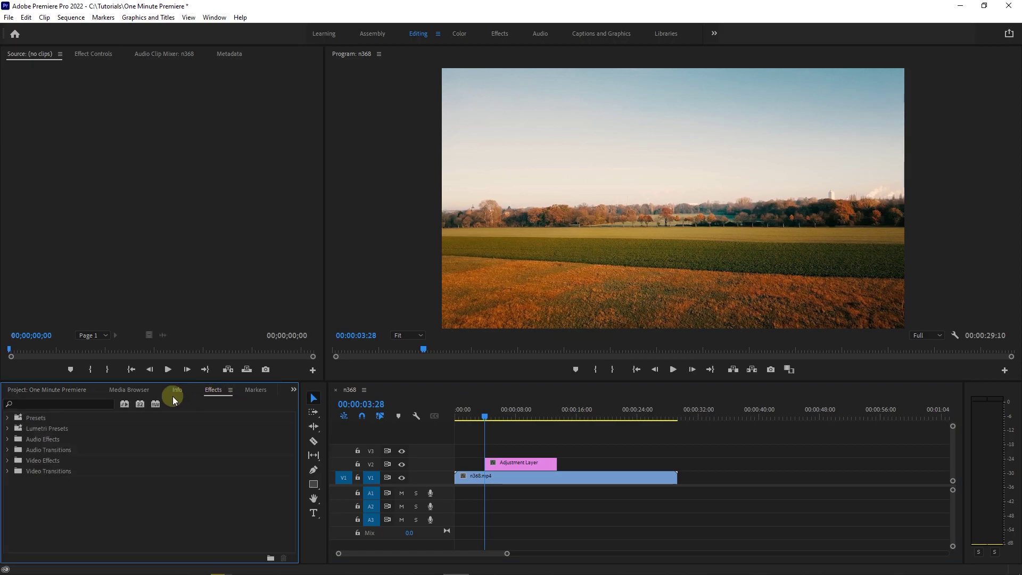
pyautogui.click(65, 403)
pyautogui.write('transform')
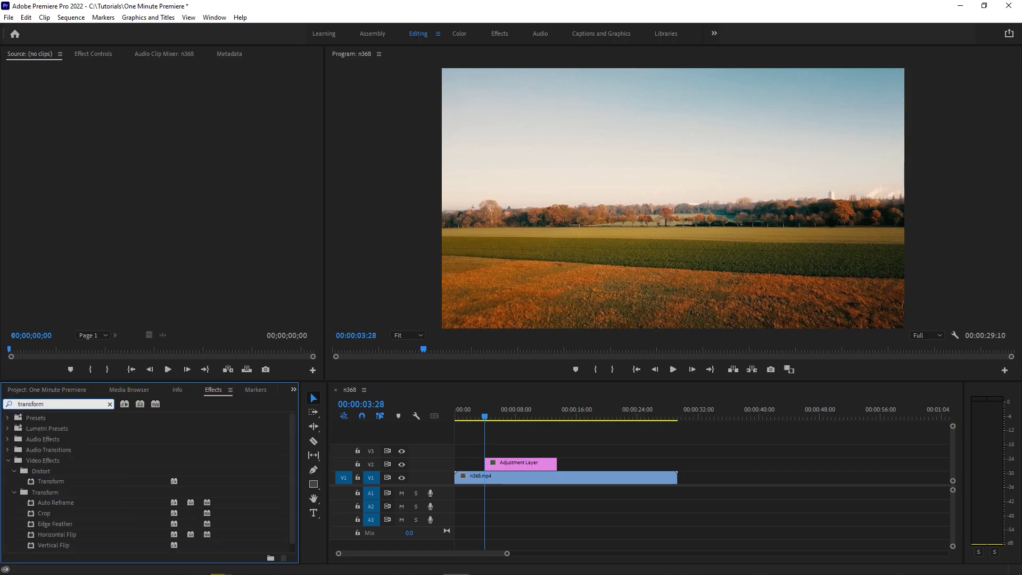
pyautogui.moveTo(48, 480); pyautogui.dragTo(524, 463)
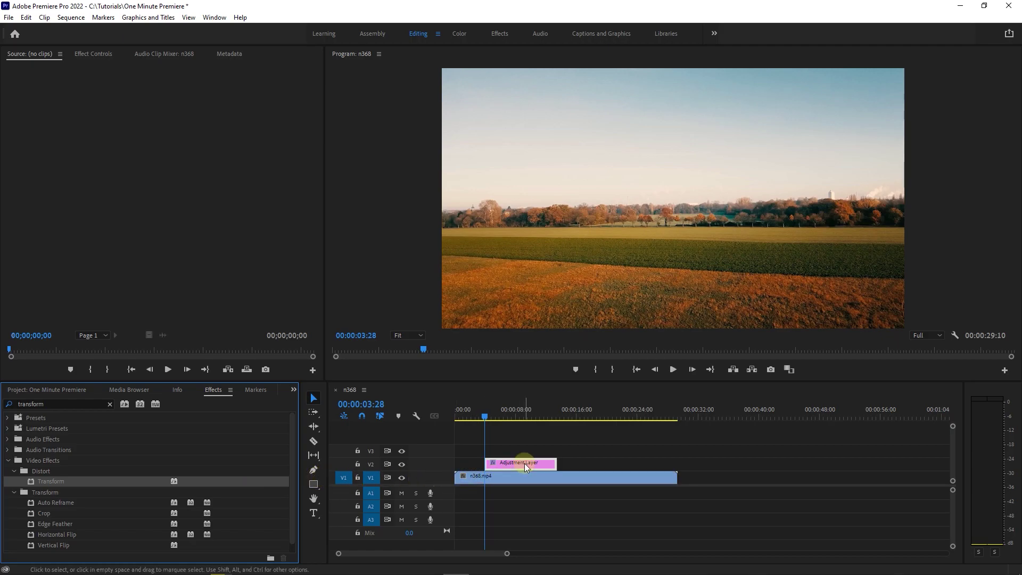
# - Give the adjustment layer's Transform position 900, 529 and scale 144, then play back the sequence
pyautogui.click(525, 463)
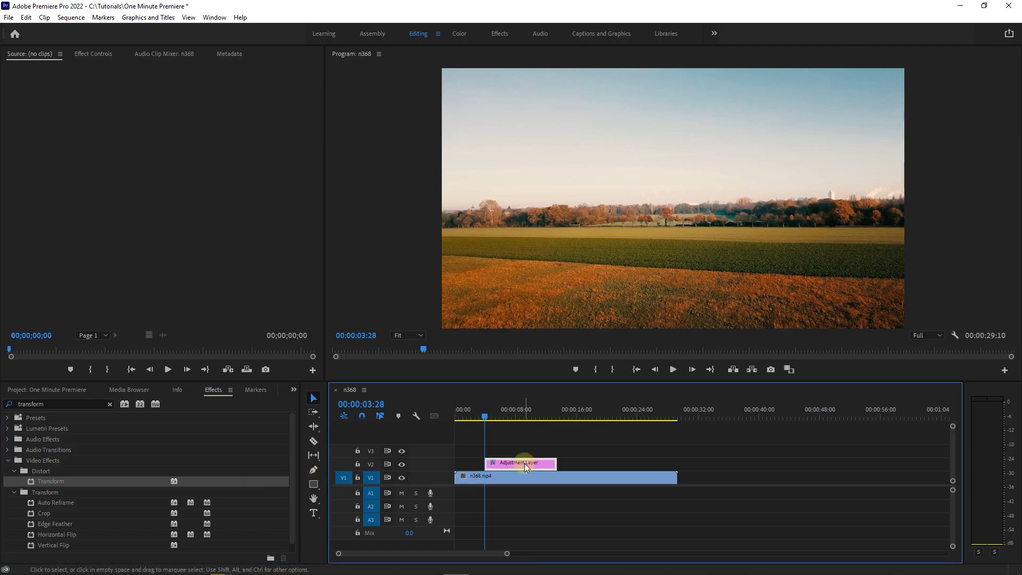
pyautogui.click(99, 52)
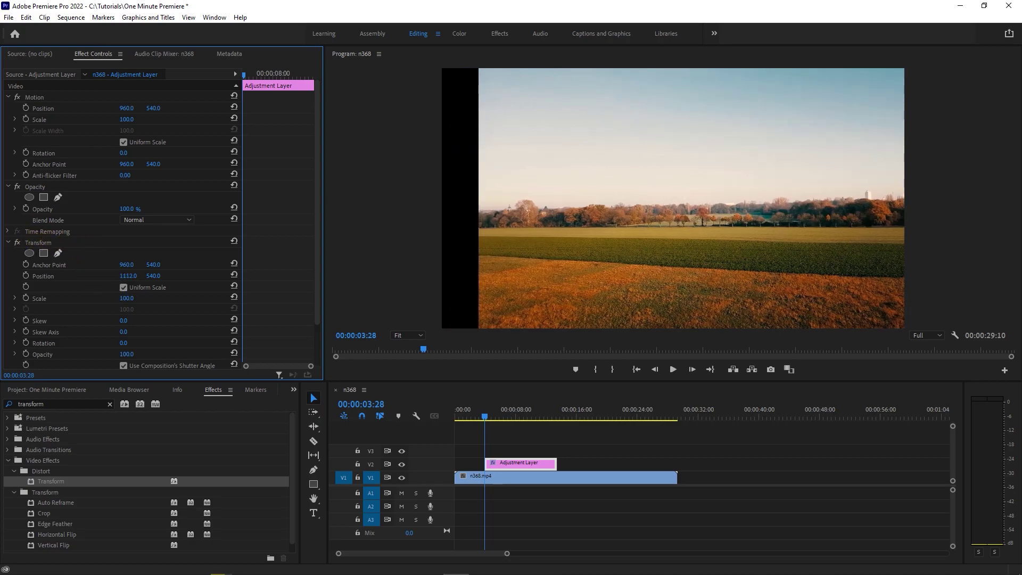
pyautogui.moveTo(126, 276)
pyautogui.mouseDown()
pyautogui.moveTo(95, 275)
pyautogui.moveTo(144, 277)
pyautogui.moveTo(155, 306)
pyautogui.mouseUp()
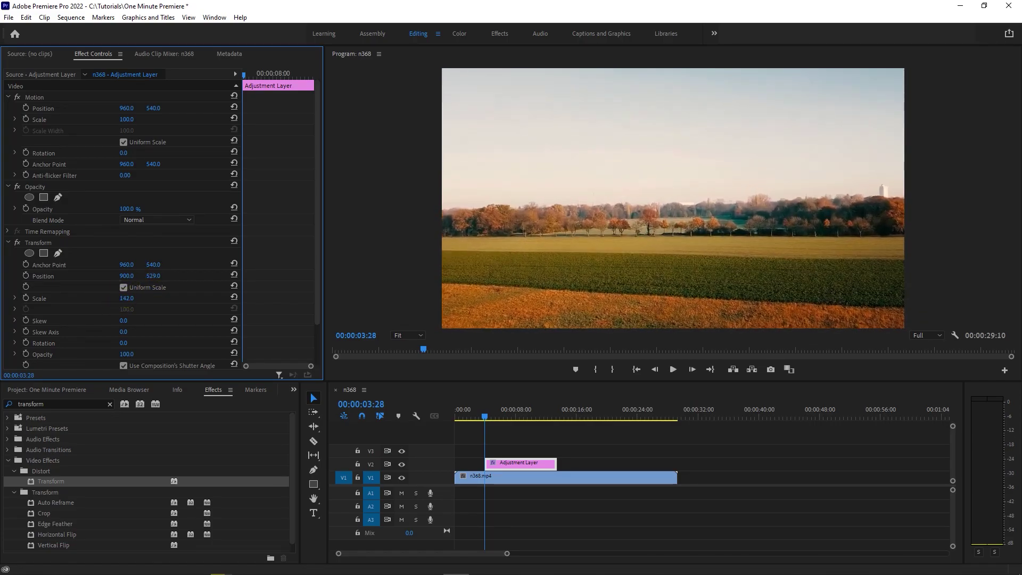
pyautogui.press('space')
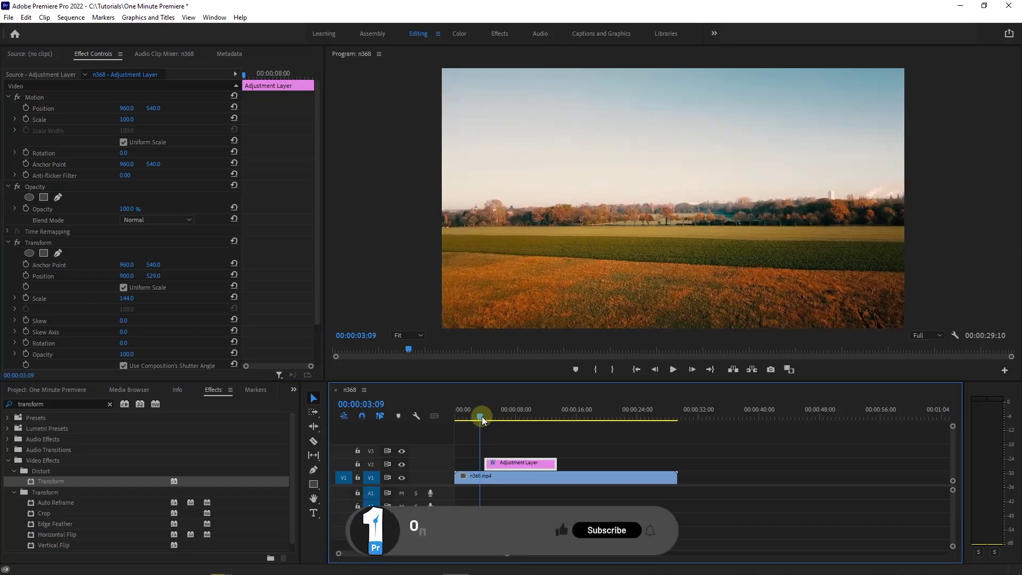